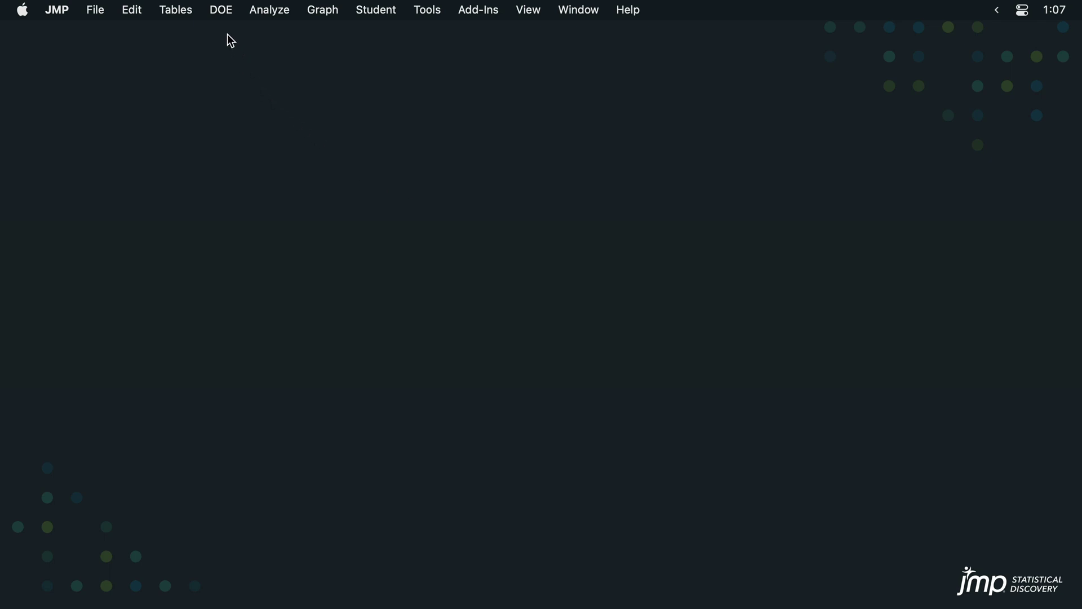
Open Power for One Sample Proportion from the DOE Sample Size Explorers menu.
left_click(221, 10)
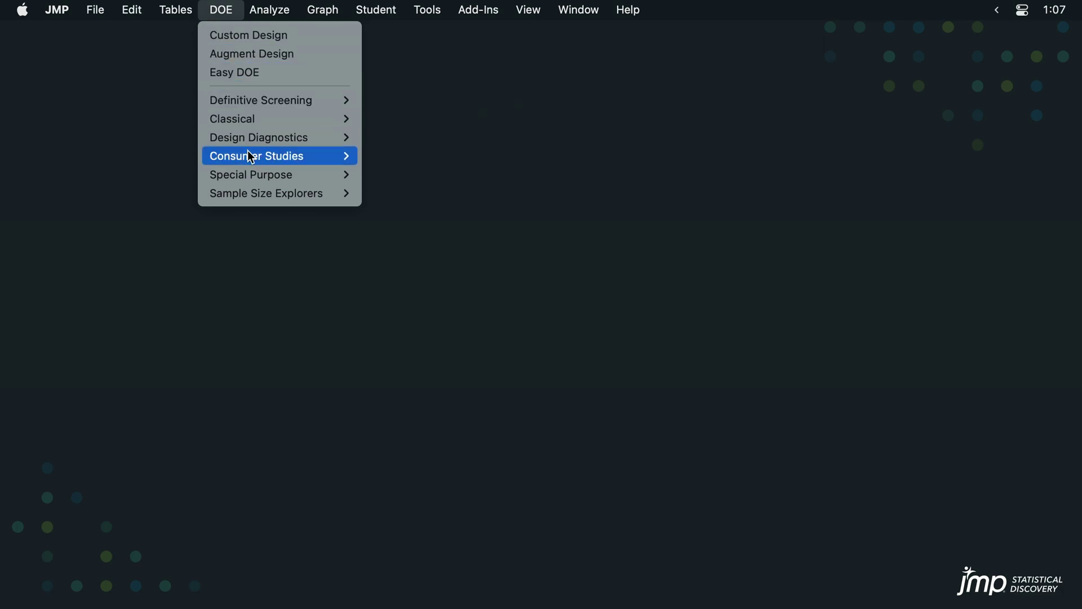
mouse_move(266, 193)
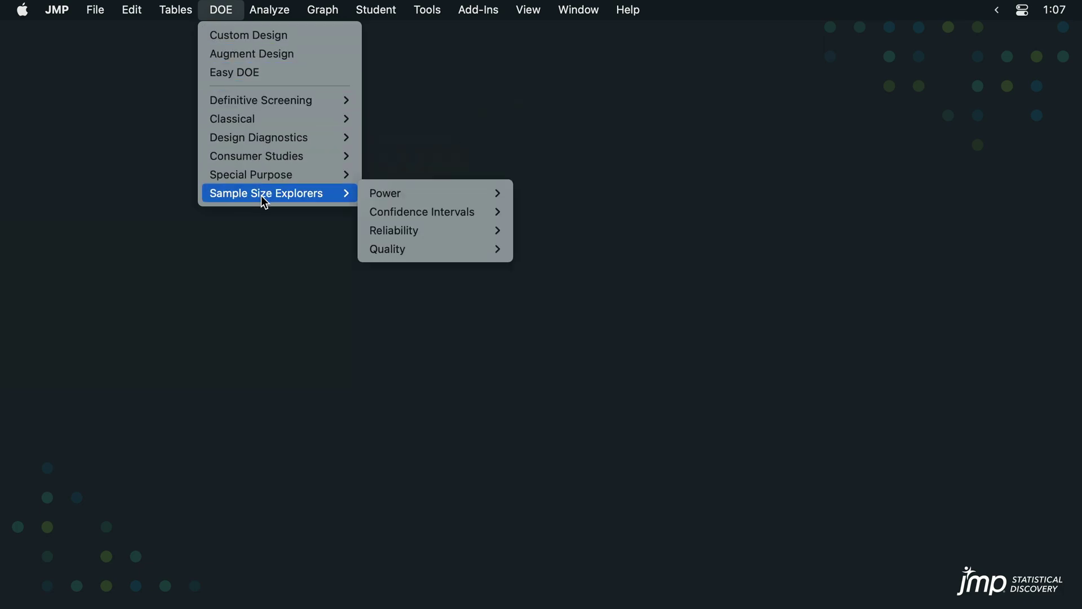
mouse_move(398, 194)
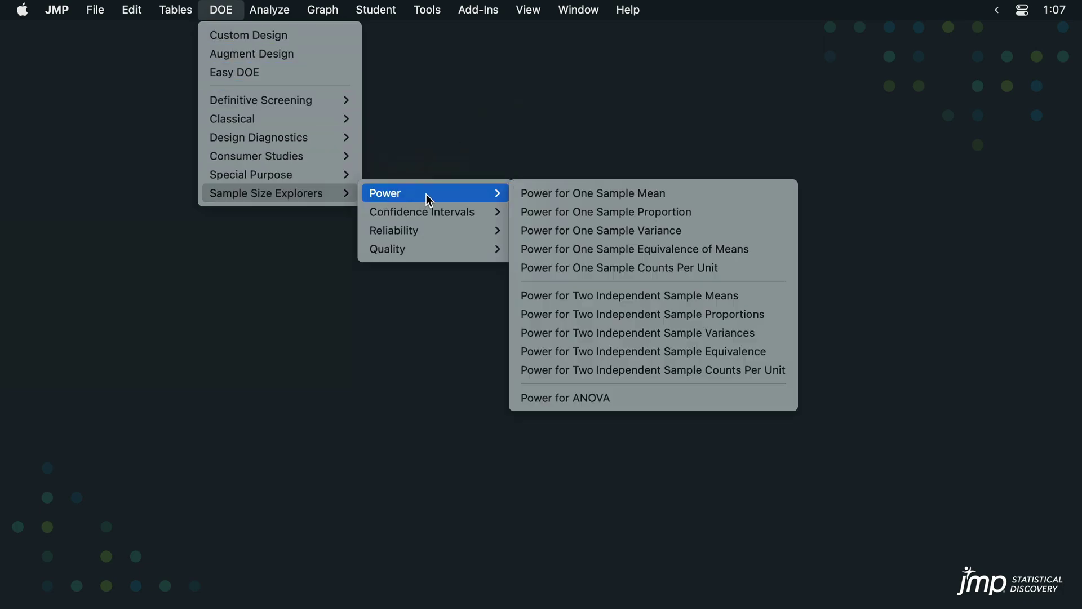
left_click(557, 212)
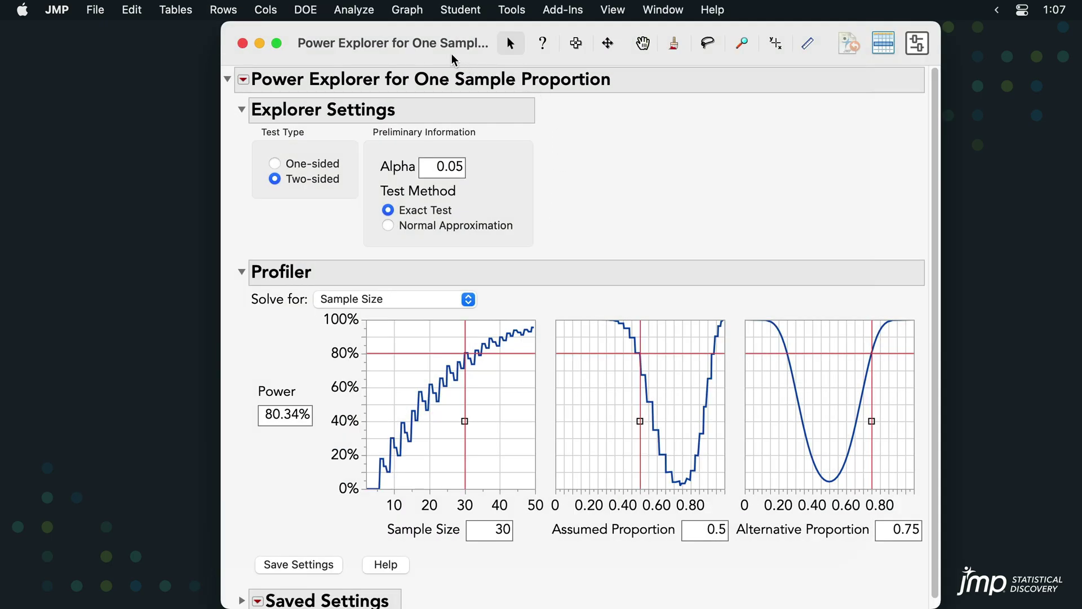
Set a one-sided, normal-approximation test (89.67% power) and collapse Explorer Settings.
left_click_drag(451, 53, 414, 54)
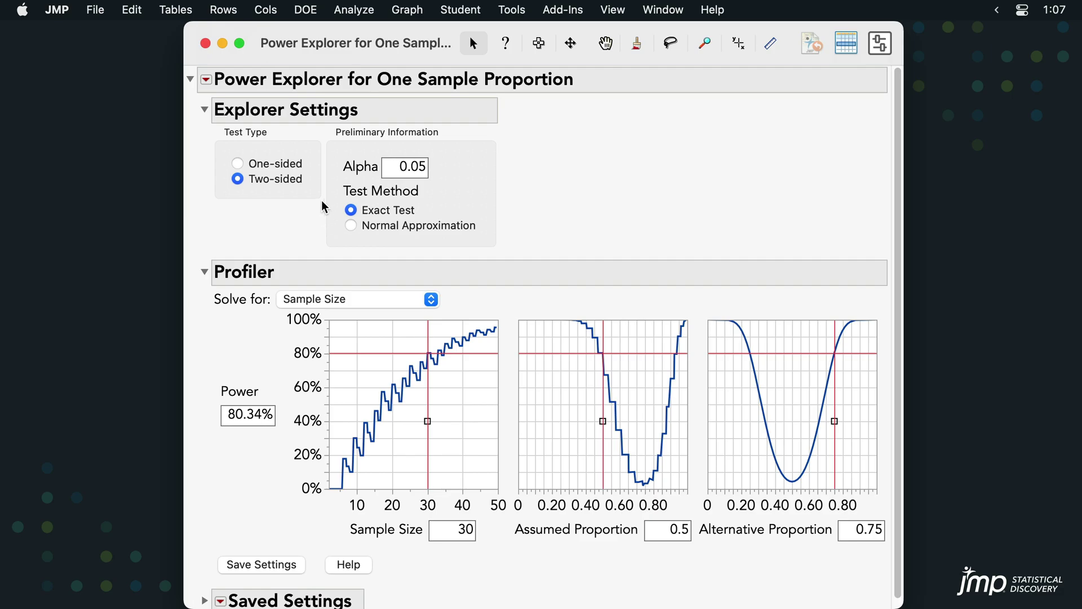
left_click(297, 168)
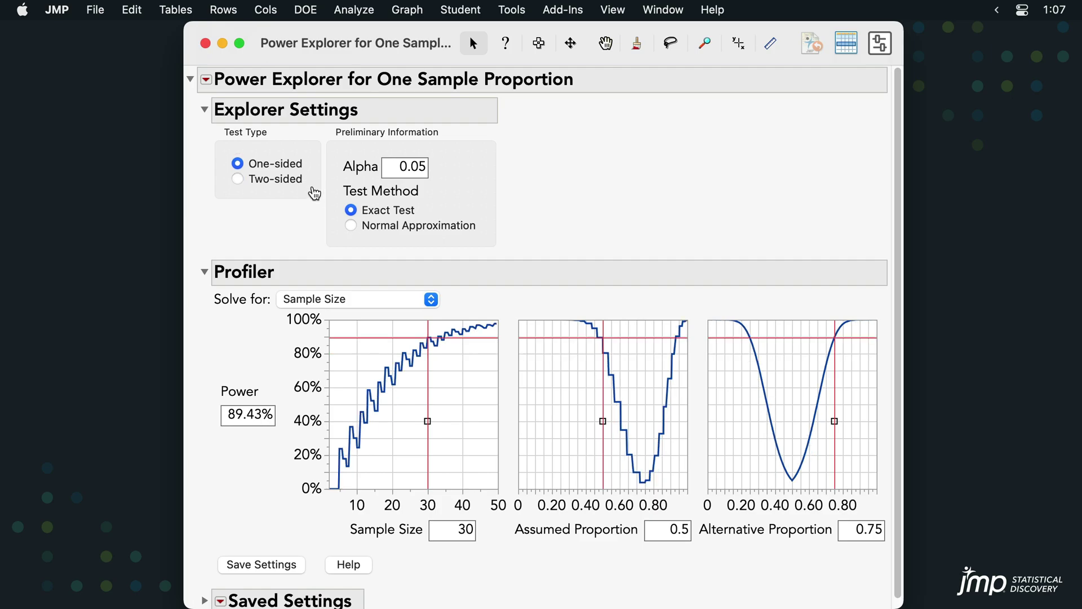
left_click(351, 226)
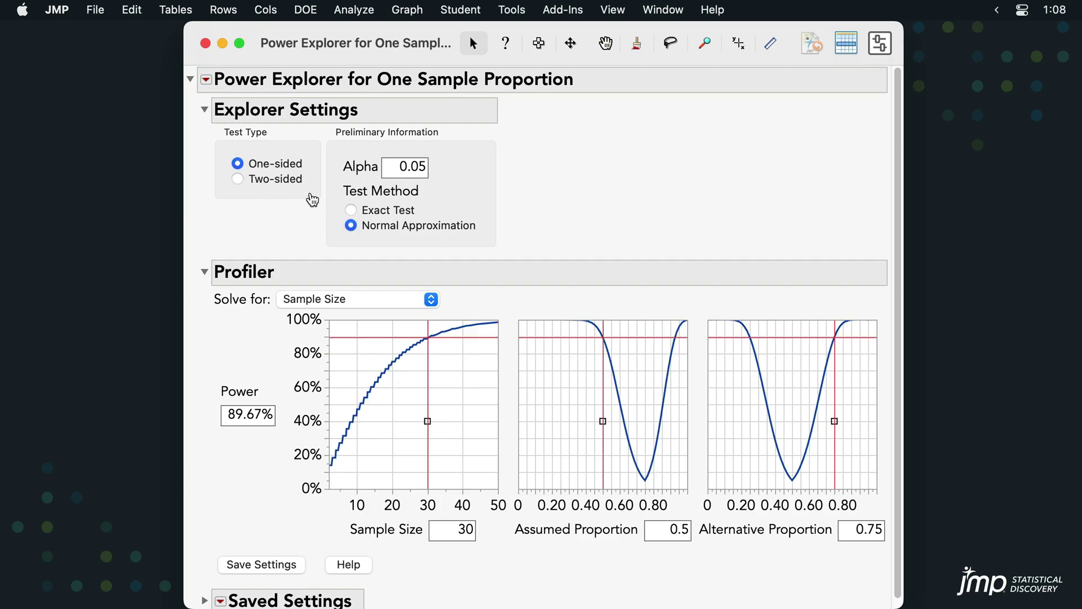
left_click(205, 112)
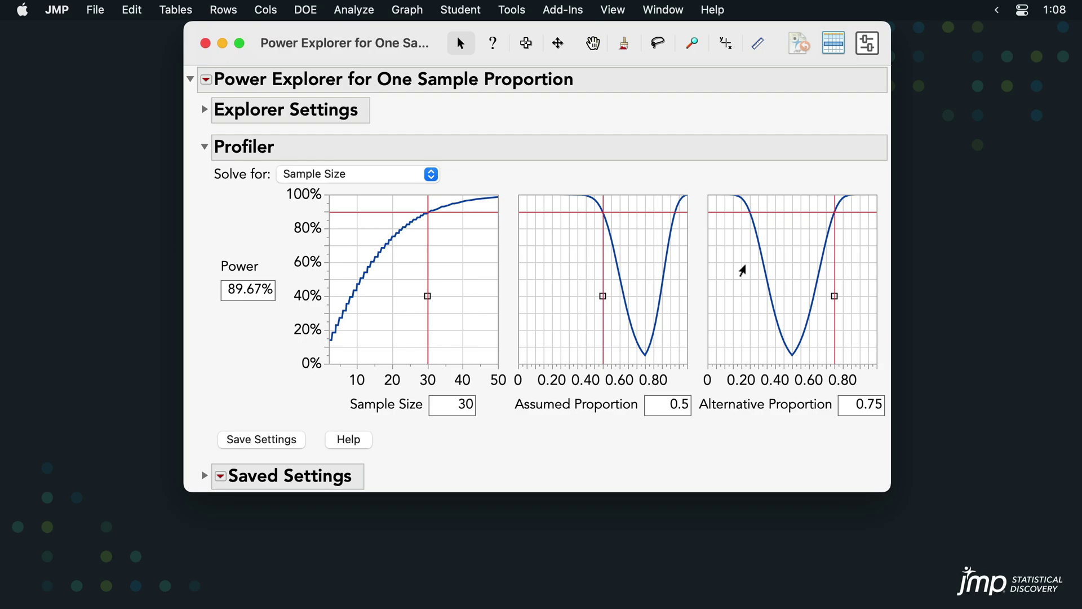
Enter an 80% power target so the sample size solves to 23 (80.77% power).
left_click(671, 408)
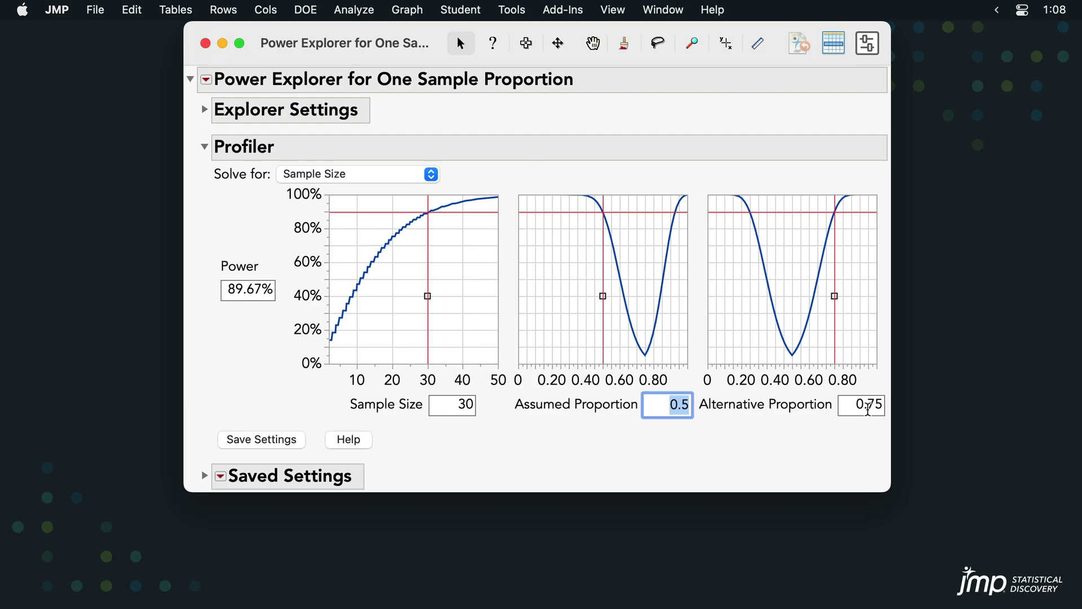
left_click(868, 405)
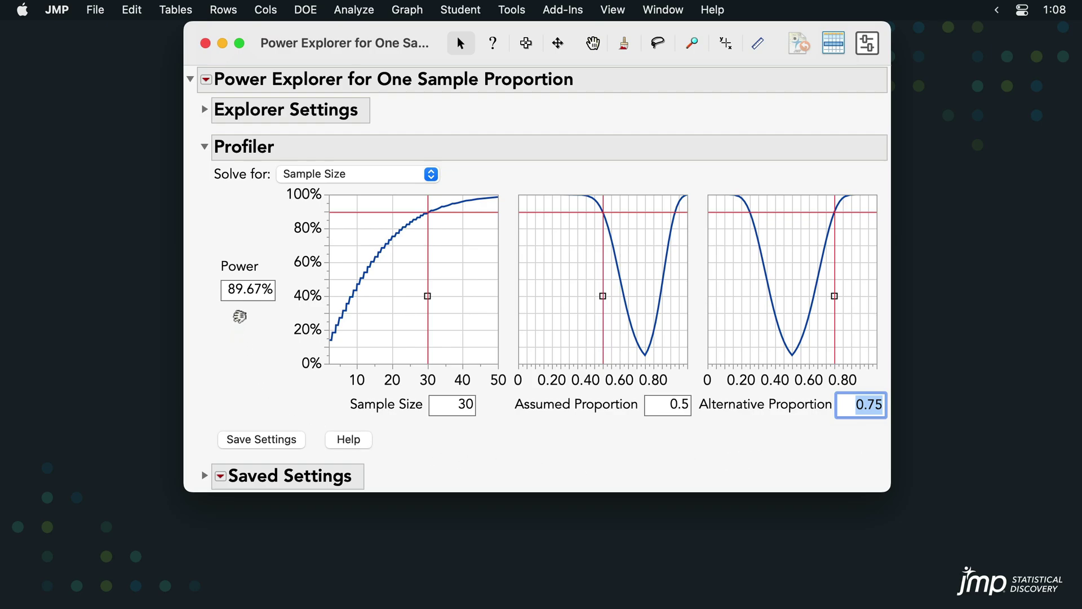
left_click(250, 291)
type("80")
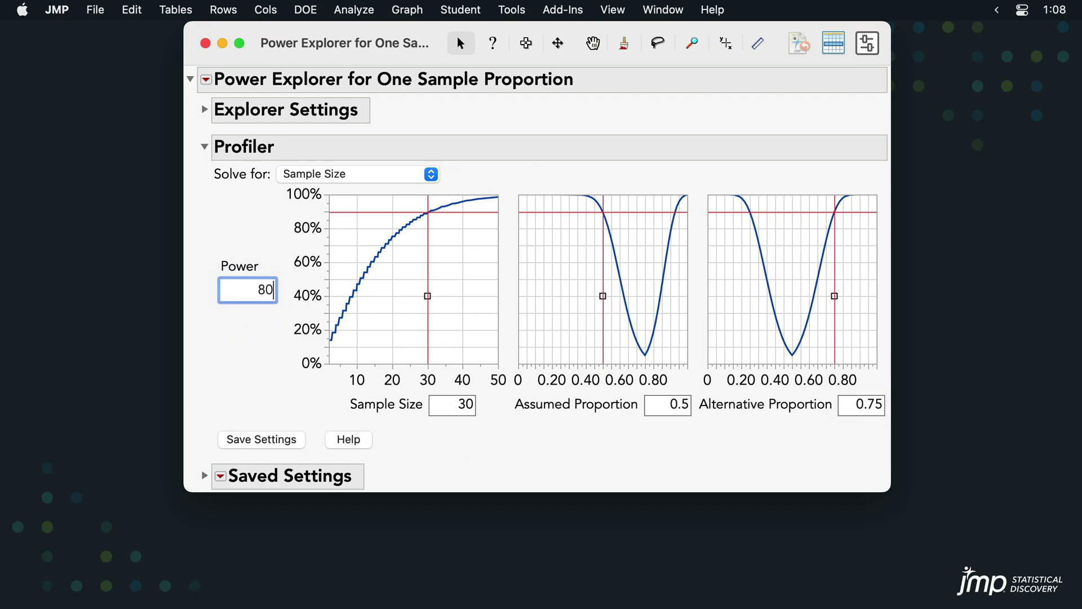
key("Return")
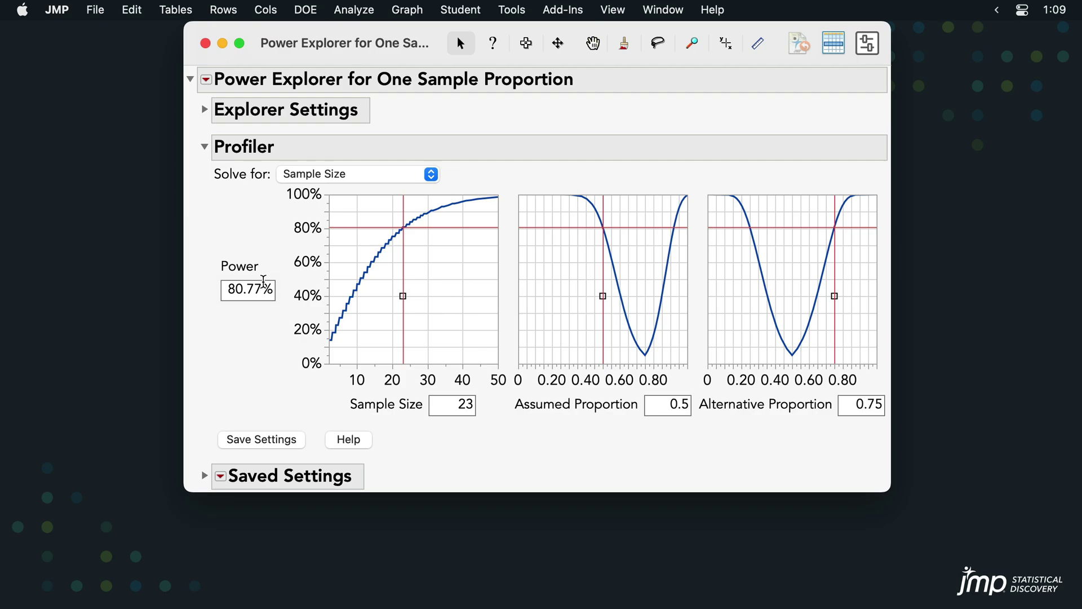
left_click(434, 178)
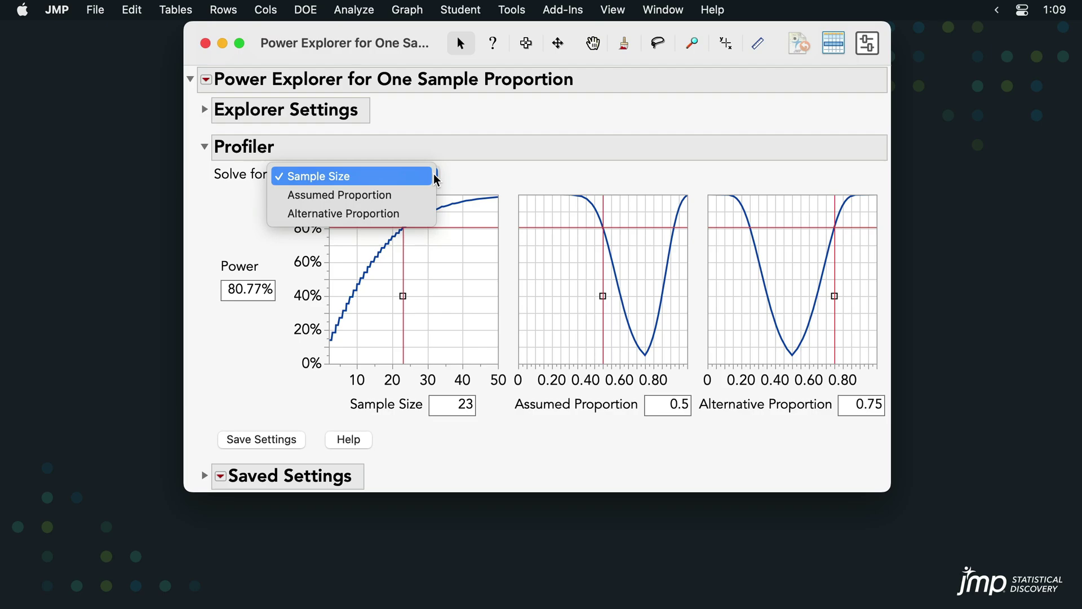
Solve for alternative proportion with sample size 30 and 80% power, giving 0.7197.
left_click(421, 217)
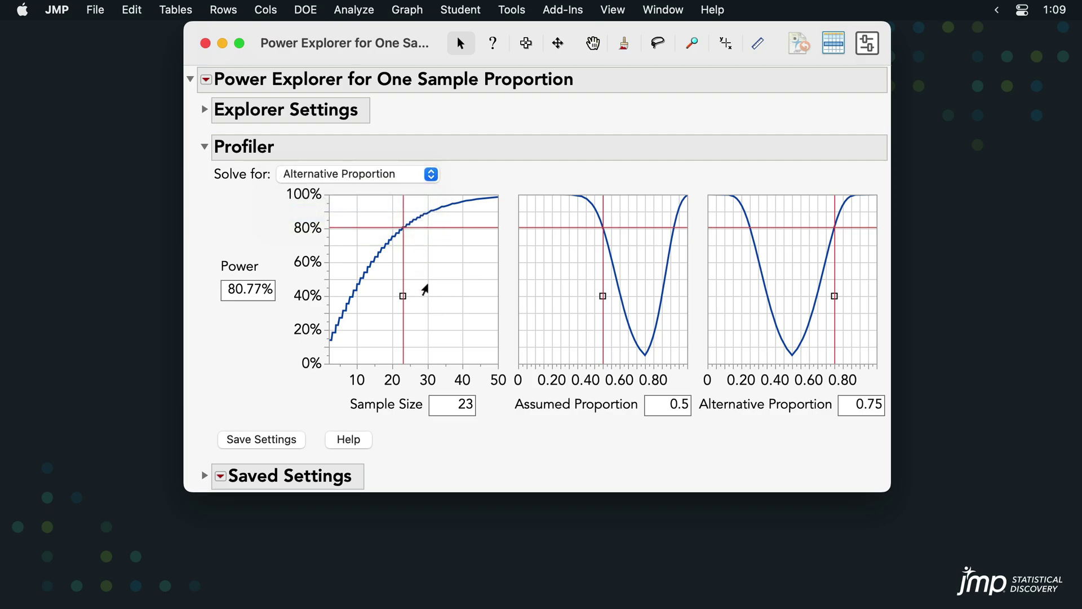
left_click(450, 409)
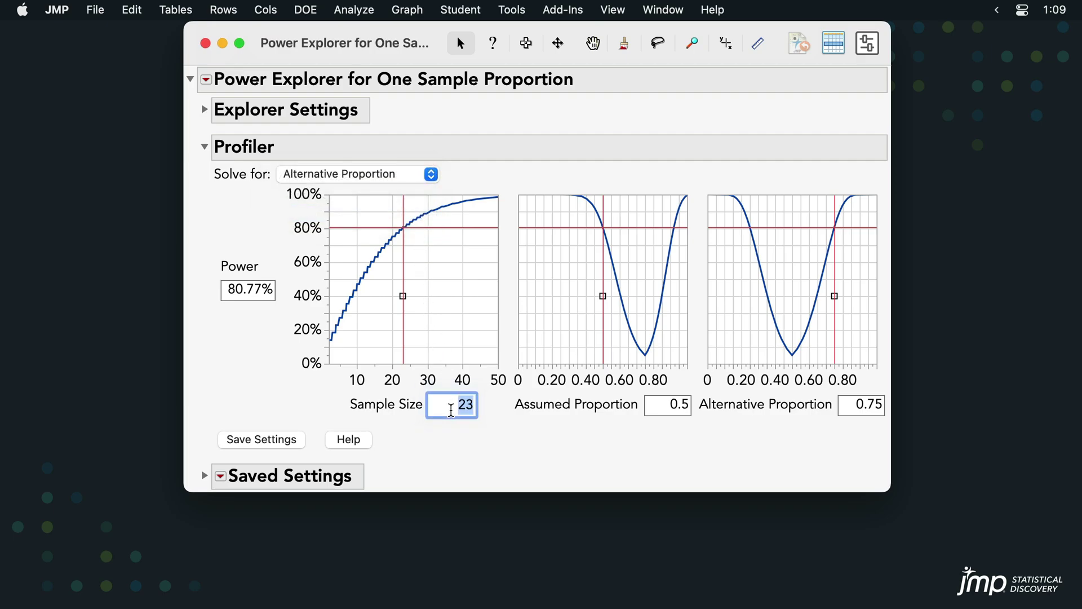
type("30")
key("Return")
left_click(240, 296)
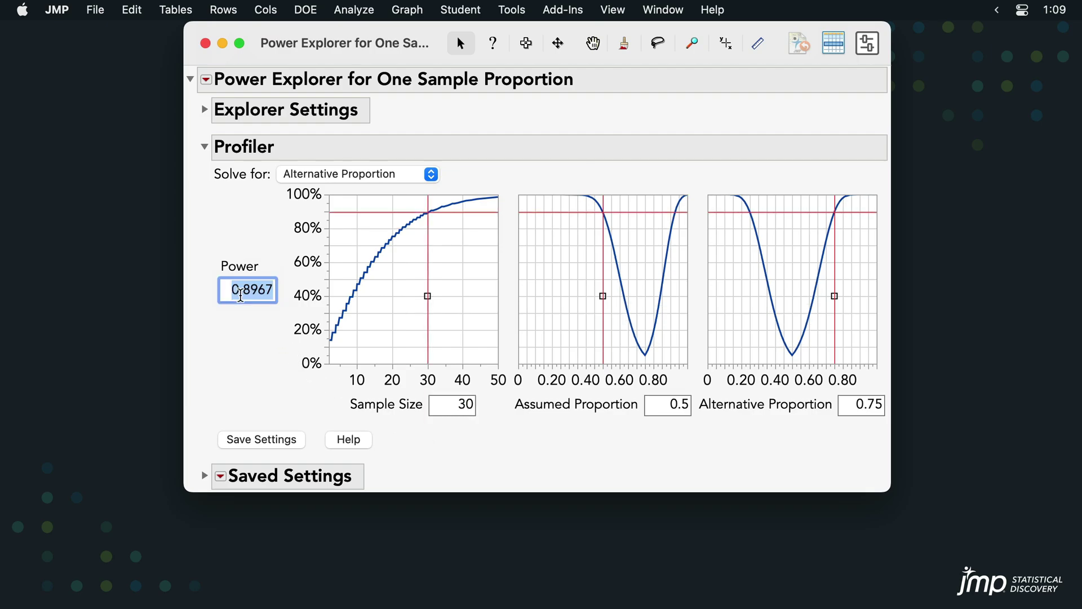
type("80")
key("Return")
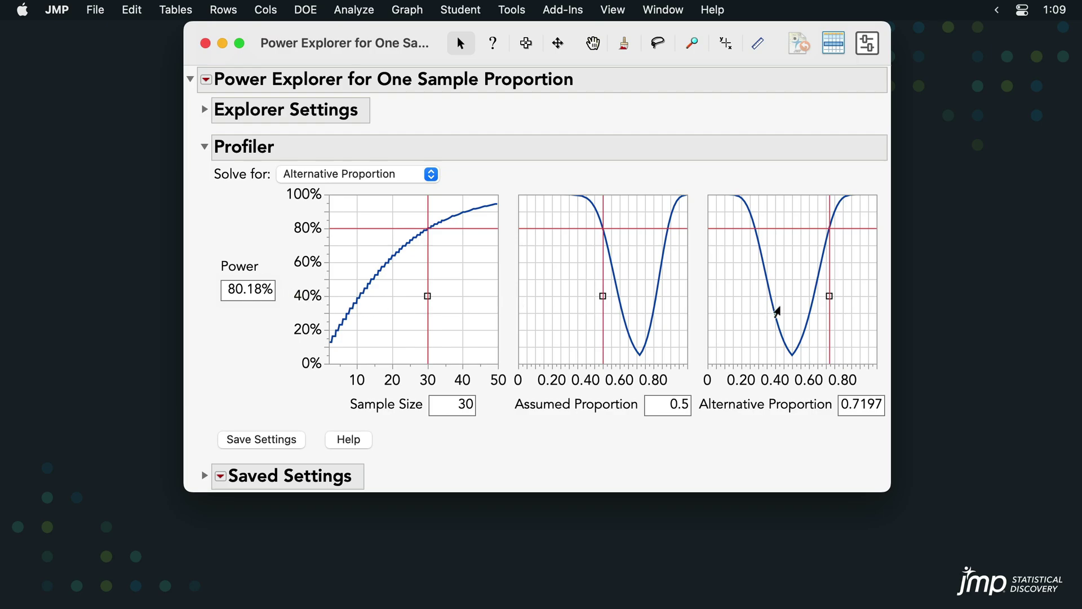
Nudge the alternative proportion to 0.715, then drag it down to 0.28 (80.29% power).
left_click(826, 302)
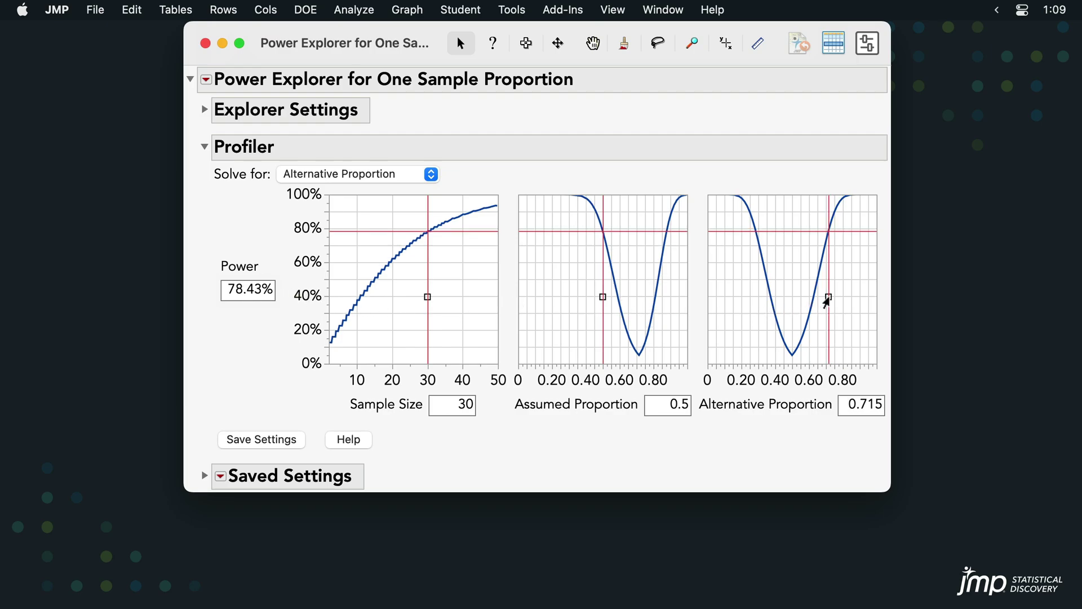
left_click_drag(827, 302, 753, 307)
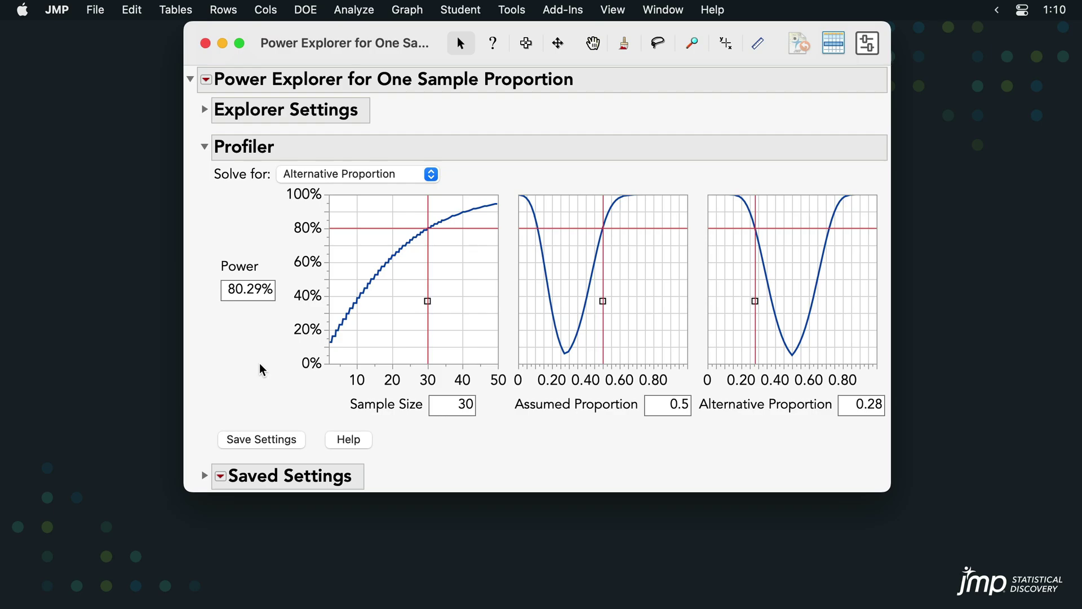
Save settings at sample size 30, then again at sample size 35 (85.70% power).
left_click(265, 442)
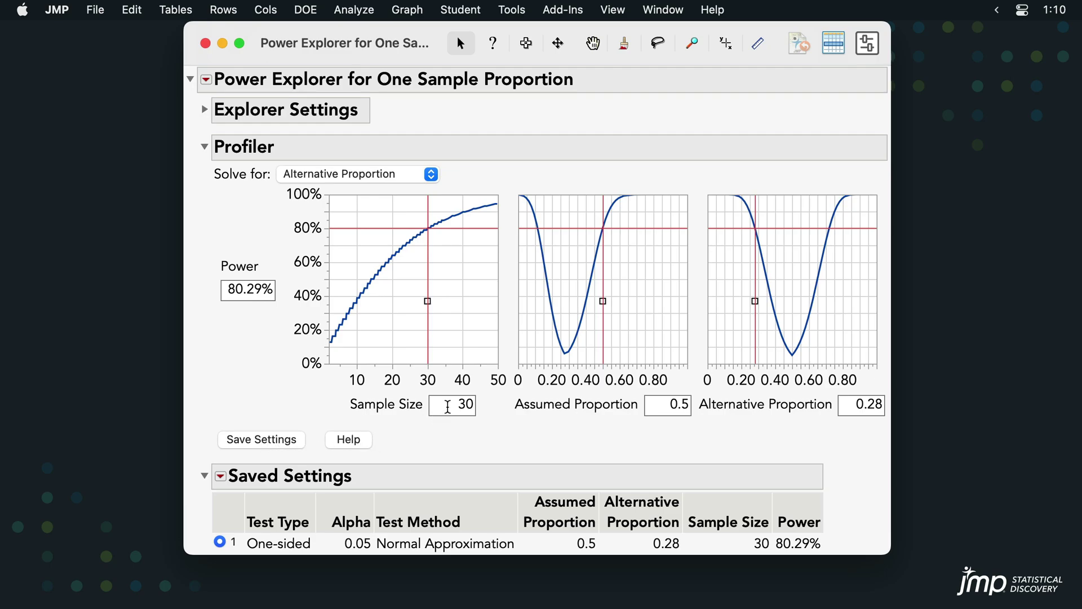
left_click(448, 407)
type("35")
key("Return")
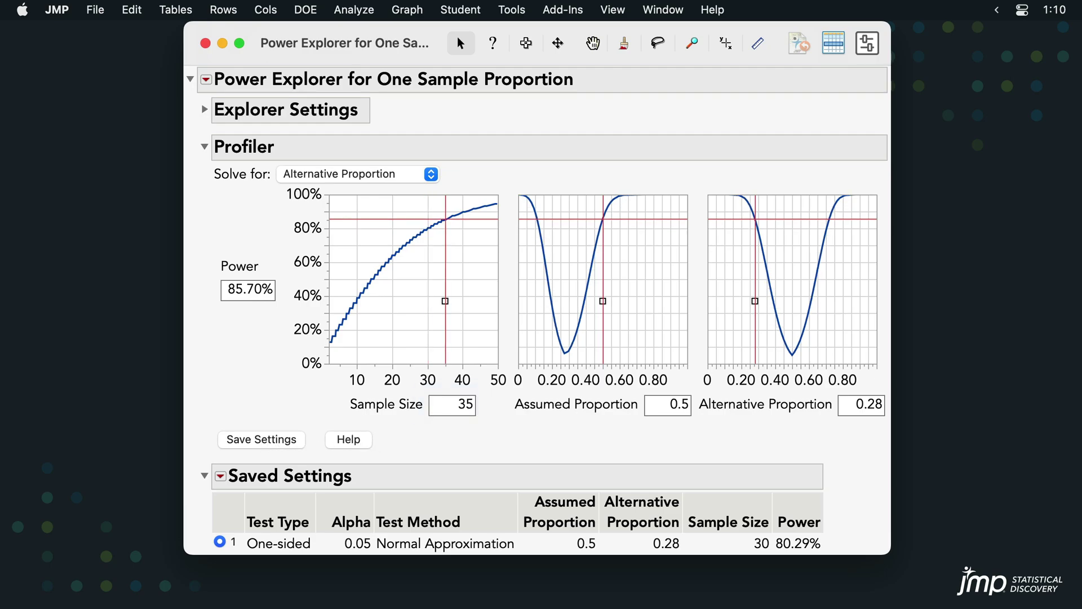
left_click(276, 440)
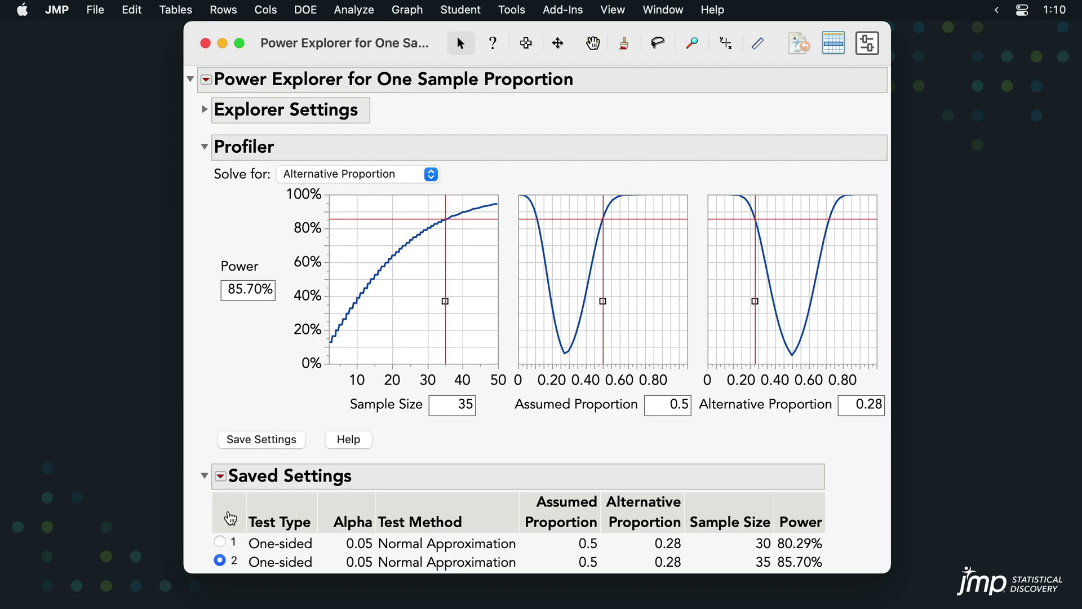
Restore each saved settings row in turn and open the red triangle options menu.
left_click(221, 543)
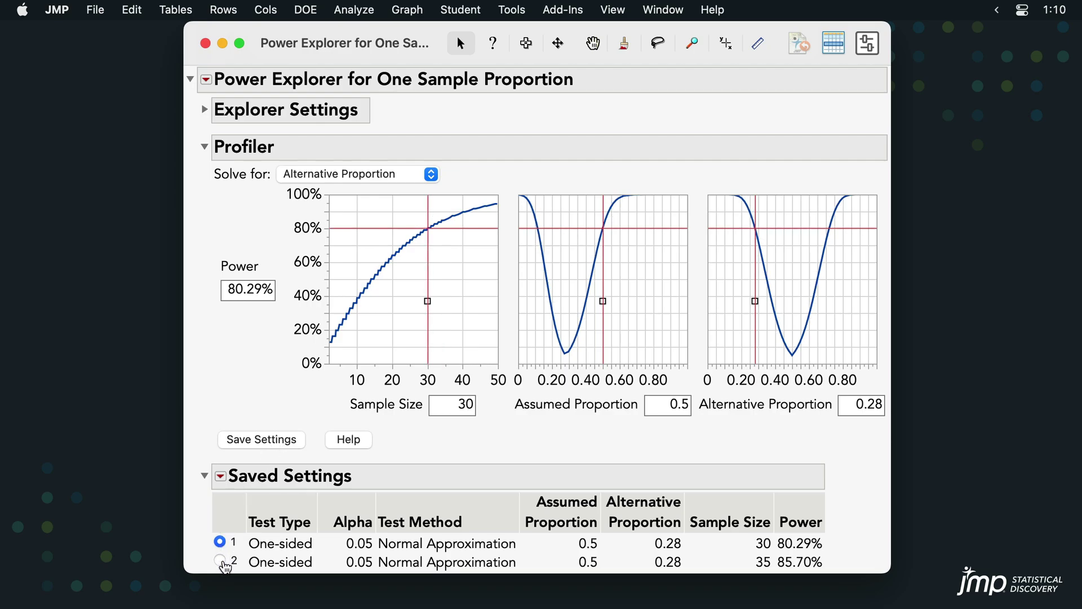
left_click(220, 562)
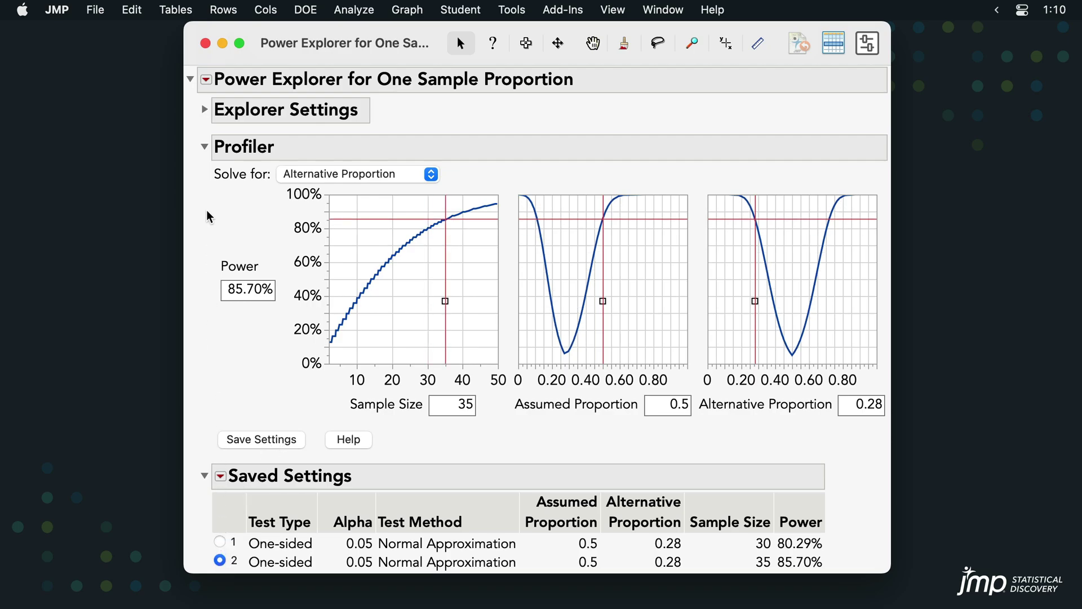
left_click(207, 80)
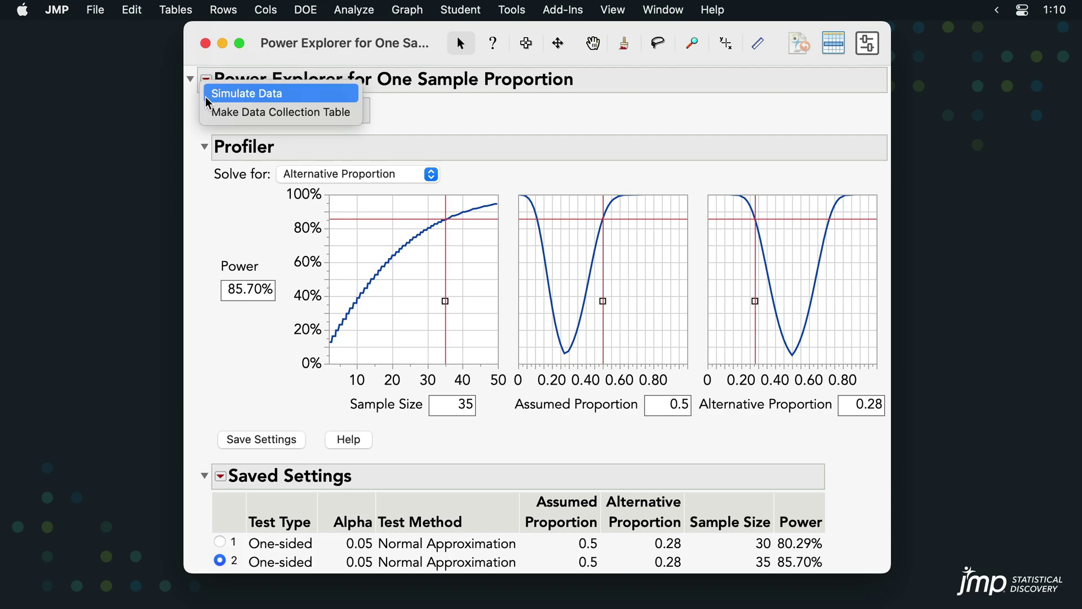